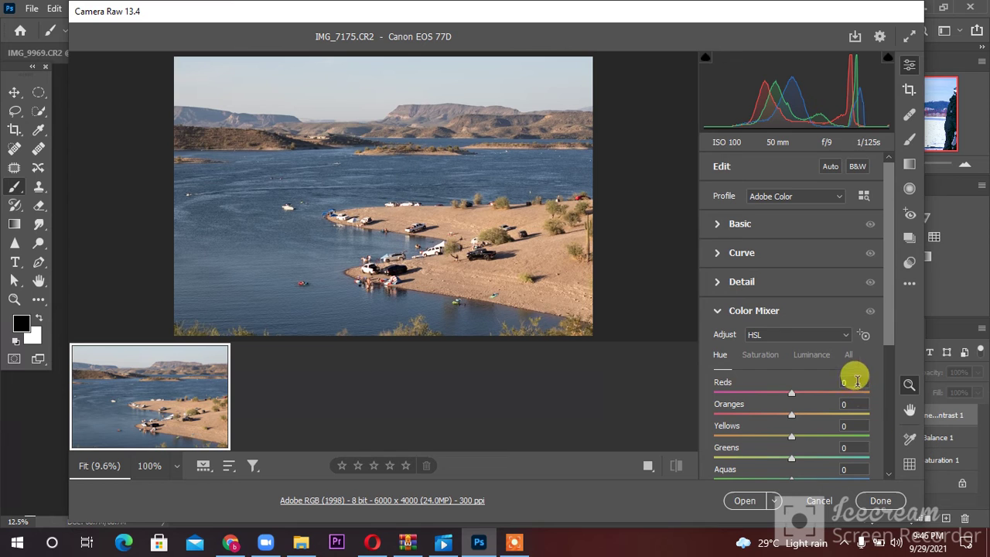
# - Make Camera Raw full screen and set white balance to Temperature 6900, Tint +10
pyautogui.click(911, 32)
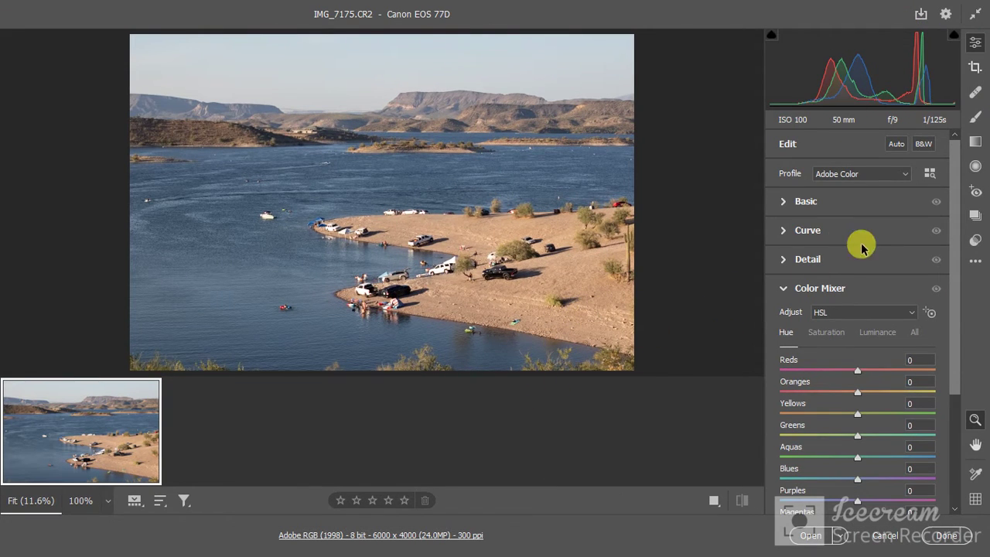
pyautogui.click(786, 203)
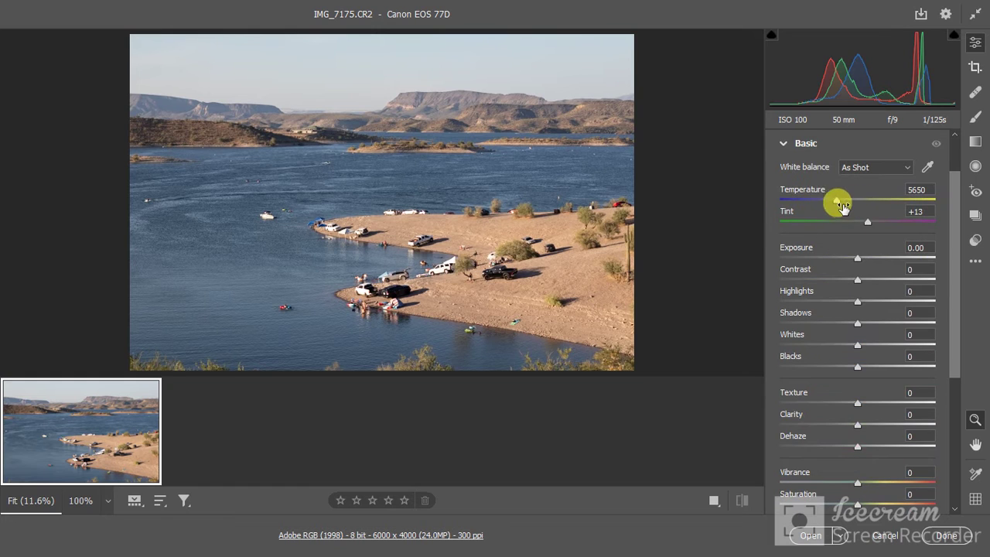
pyautogui.moveTo(837, 203)
pyautogui.mouseDown()
pyautogui.moveTo(827, 205)
pyautogui.moveTo(857, 203)
pyautogui.mouseUp()
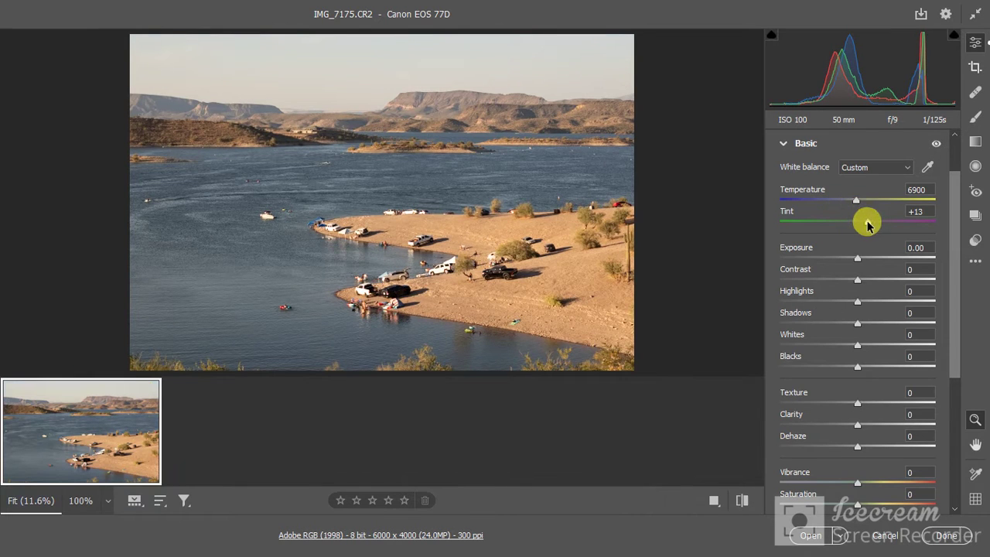
pyautogui.moveTo(867, 222); pyautogui.dragTo(863, 224)
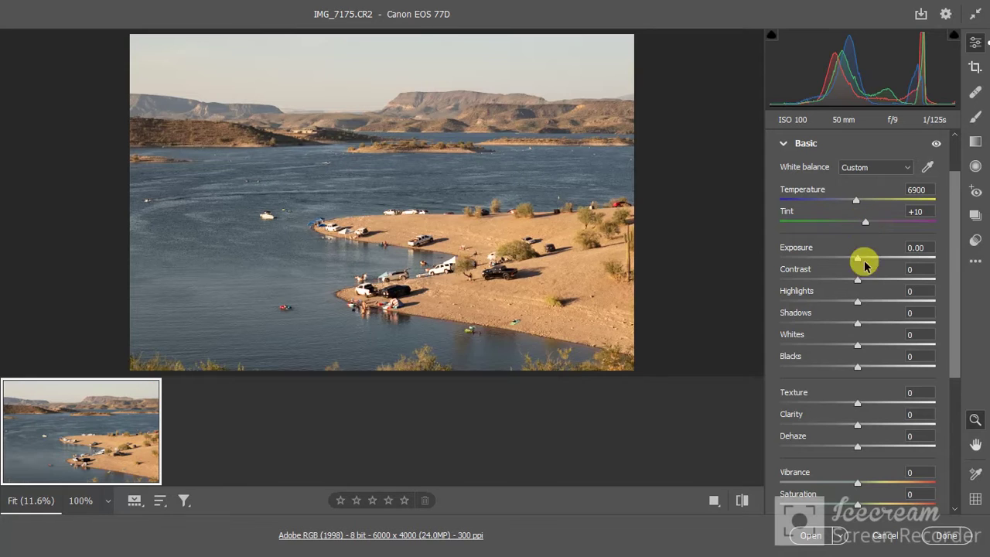
# - Set Exposure +0.20, Contrast +23, Highlights -43, Shadows -28, Whites +1, Blacks -16
pyautogui.moveTo(858, 258)
pyautogui.mouseDown()
pyautogui.moveTo(868, 264)
pyautogui.moveTo(861, 259)
pyautogui.moveTo(864, 284)
pyautogui.moveTo(872, 281)
pyautogui.moveTo(853, 281)
pyautogui.moveTo(877, 286)
pyautogui.moveTo(811, 307)
pyautogui.moveTo(869, 307)
pyautogui.moveTo(815, 306)
pyautogui.moveTo(871, 325)
pyautogui.moveTo(841, 327)
pyautogui.moveTo(873, 348)
pyautogui.moveTo(822, 343)
pyautogui.moveTo(859, 349)
pyautogui.moveTo(849, 367)
pyautogui.moveTo(862, 367)
pyautogui.moveTo(838, 376)
pyautogui.moveTo(847, 371)
pyautogui.mouseUp()
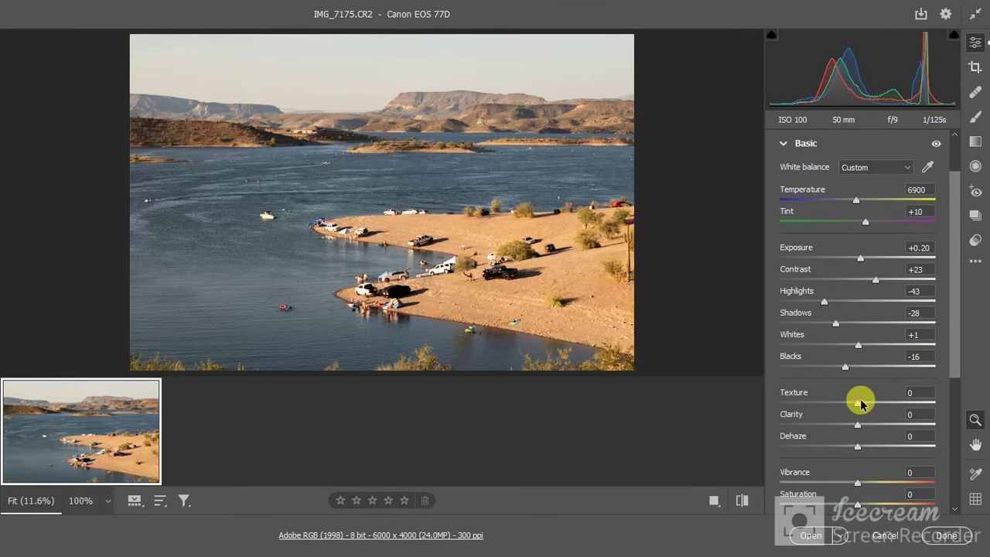
# - Set Texture +7, Clarity +15, Dehaze +7 and Vibrance +26 in the Basic panel
pyautogui.moveTo(859, 409)
pyautogui.mouseDown()
pyautogui.moveTo(868, 409)
pyautogui.moveTo(843, 409)
pyautogui.moveTo(888, 416)
pyautogui.mouseUp()
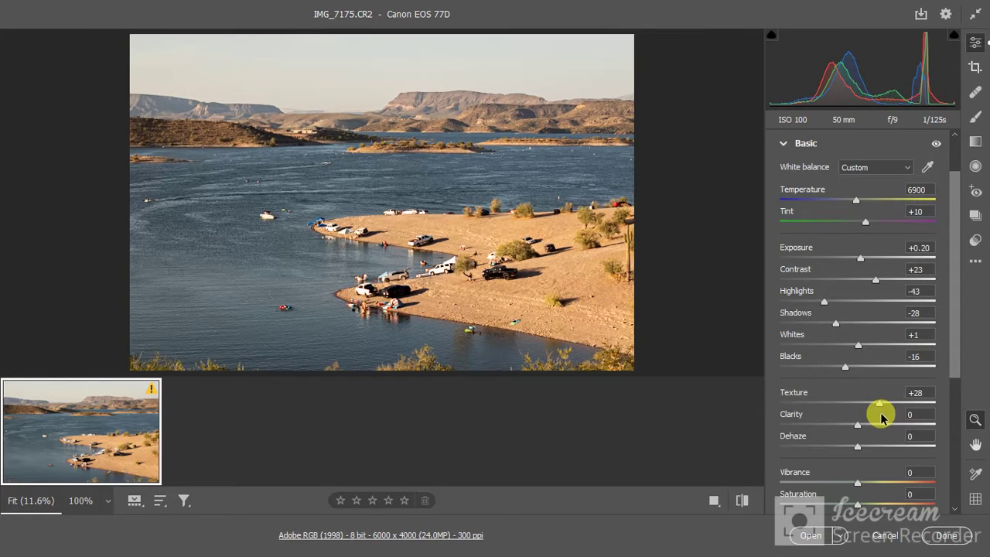
pyautogui.moveTo(860, 429)
pyautogui.mouseDown()
pyautogui.moveTo(880, 427)
pyautogui.moveTo(858, 430)
pyautogui.mouseUp()
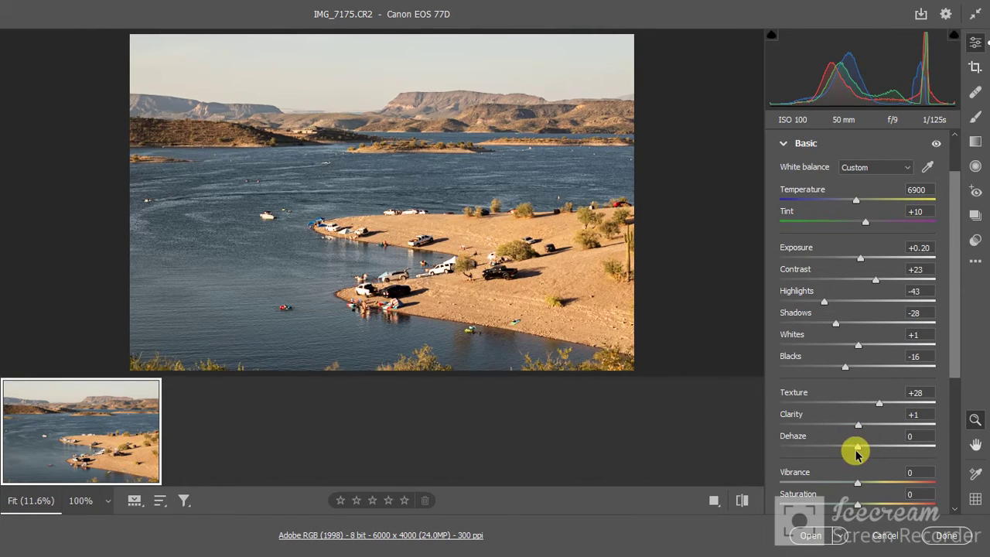
pyautogui.moveTo(857, 452)
pyautogui.mouseDown()
pyautogui.moveTo(849, 452)
pyautogui.moveTo(858, 454)
pyautogui.mouseUp()
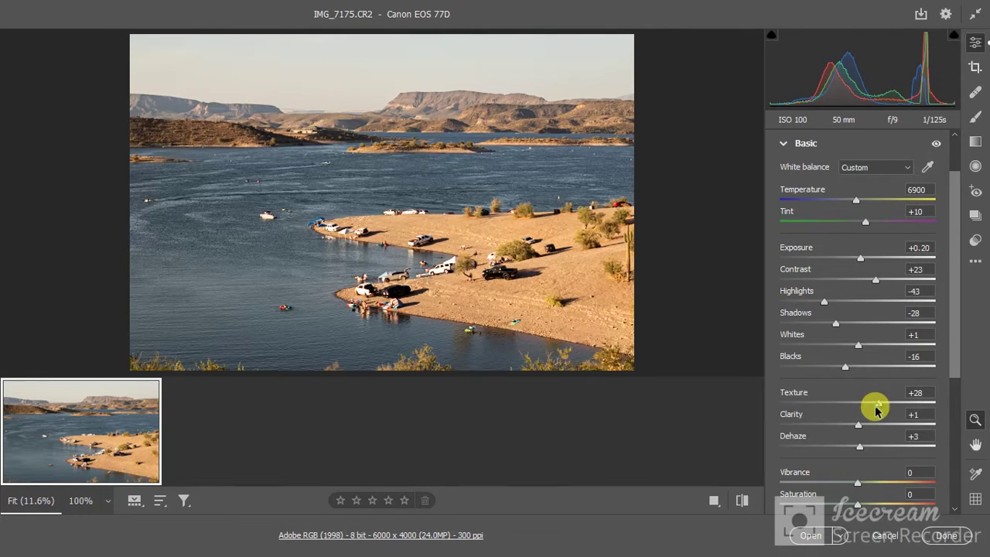
pyautogui.moveTo(877, 405)
pyautogui.mouseDown()
pyautogui.moveTo(840, 408)
pyautogui.moveTo(861, 414)
pyautogui.mouseUp()
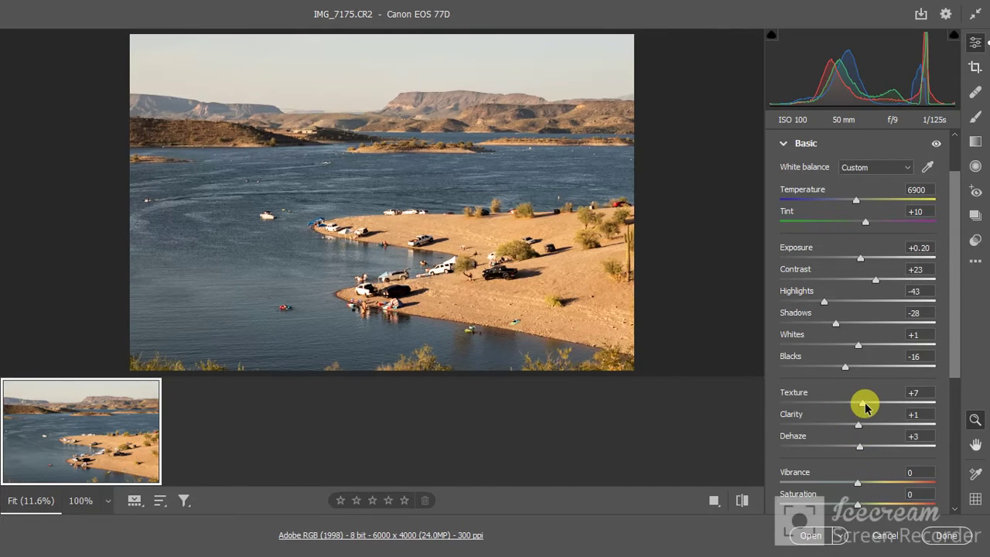
pyautogui.moveTo(861, 430)
pyautogui.mouseDown()
pyautogui.moveTo(890, 428)
pyautogui.moveTo(869, 432)
pyautogui.moveTo(875, 449)
pyautogui.moveTo(862, 446)
pyautogui.mouseUp()
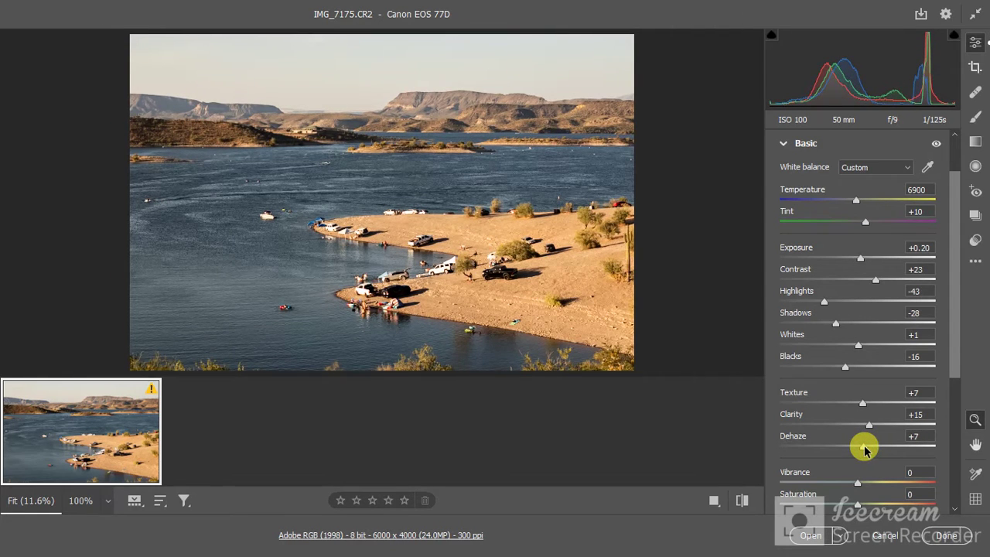
pyautogui.moveTo(857, 484); pyautogui.dragTo(878, 486)
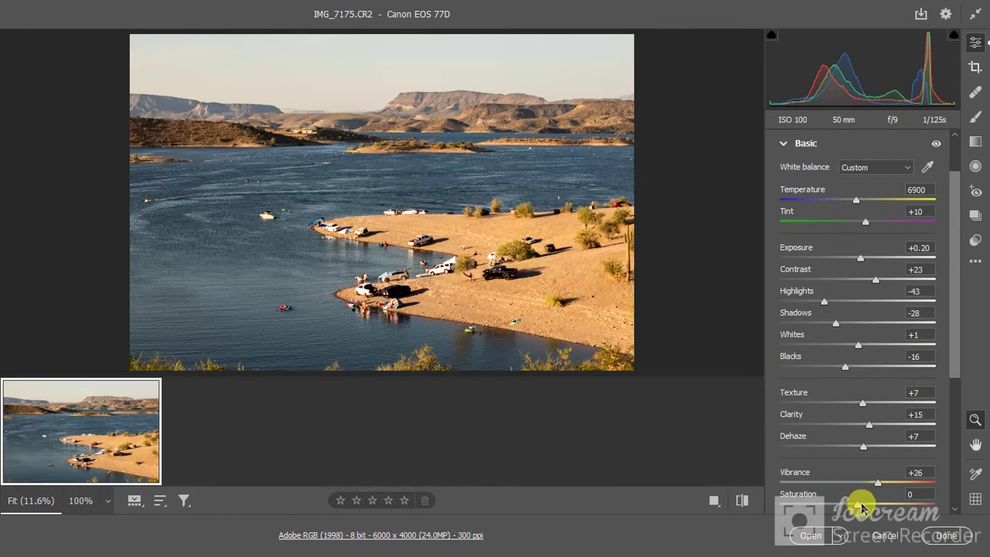
# - Set Saturation +13, Vibrance +7, Whites +14, Highlights -22 and Shadows +26
pyautogui.moveTo(857, 505); pyautogui.dragTo(874, 506)
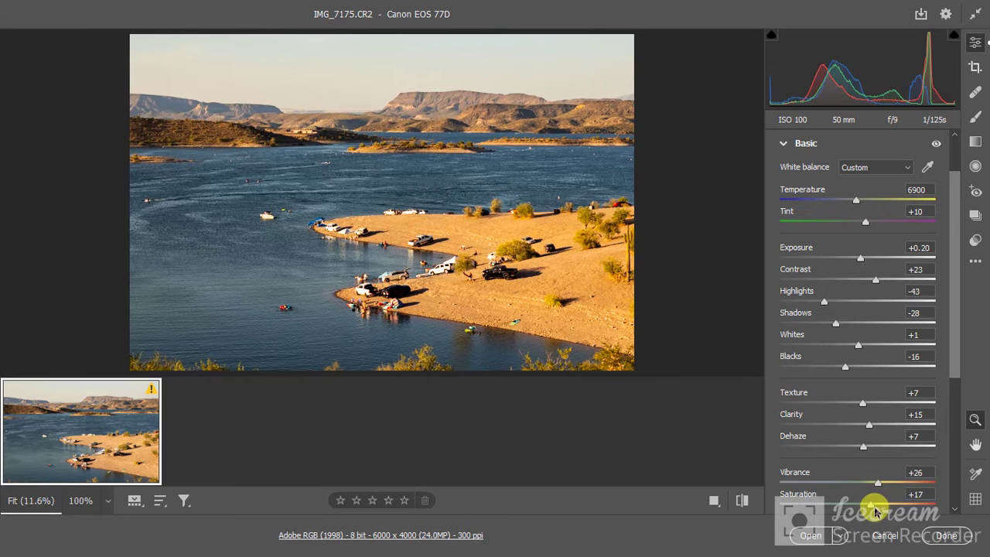
pyautogui.moveTo(876, 485); pyautogui.dragTo(871, 485)
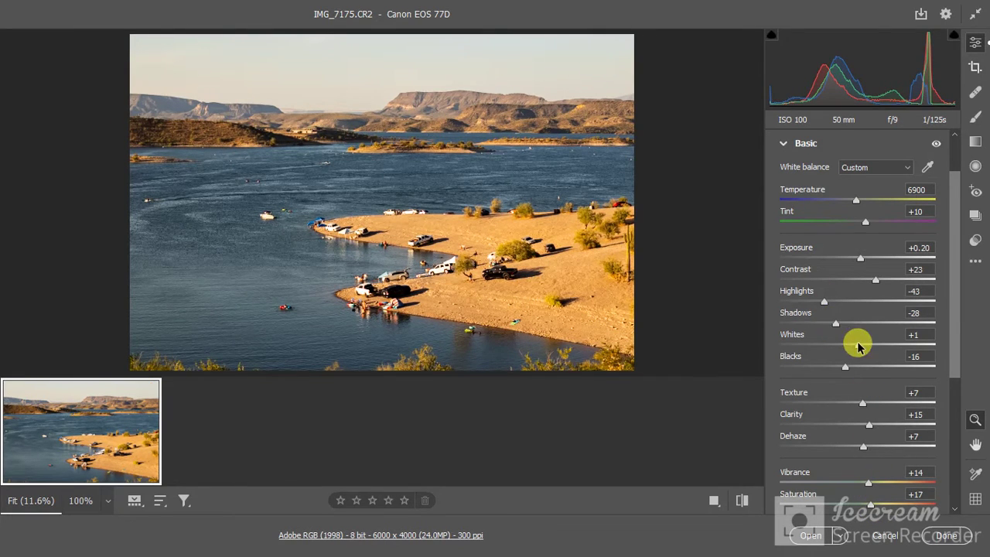
pyautogui.moveTo(857, 343)
pyautogui.mouseDown()
pyautogui.moveTo(882, 347)
pyautogui.moveTo(846, 347)
pyautogui.moveTo(877, 348)
pyautogui.moveTo(869, 352)
pyautogui.mouseUp()
pyautogui.moveTo(825, 307)
pyautogui.mouseDown()
pyautogui.moveTo(861, 305)
pyautogui.moveTo(800, 309)
pyautogui.moveTo(840, 307)
pyautogui.moveTo(848, 321)
pyautogui.moveTo(877, 329)
pyautogui.mouseUp()
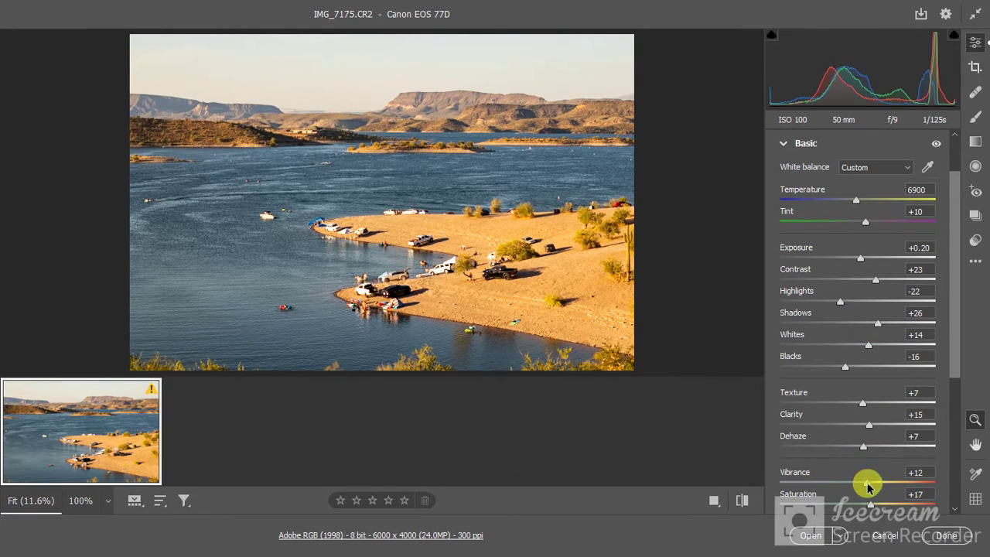
pyautogui.moveTo(868, 486); pyautogui.dragTo(866, 507)
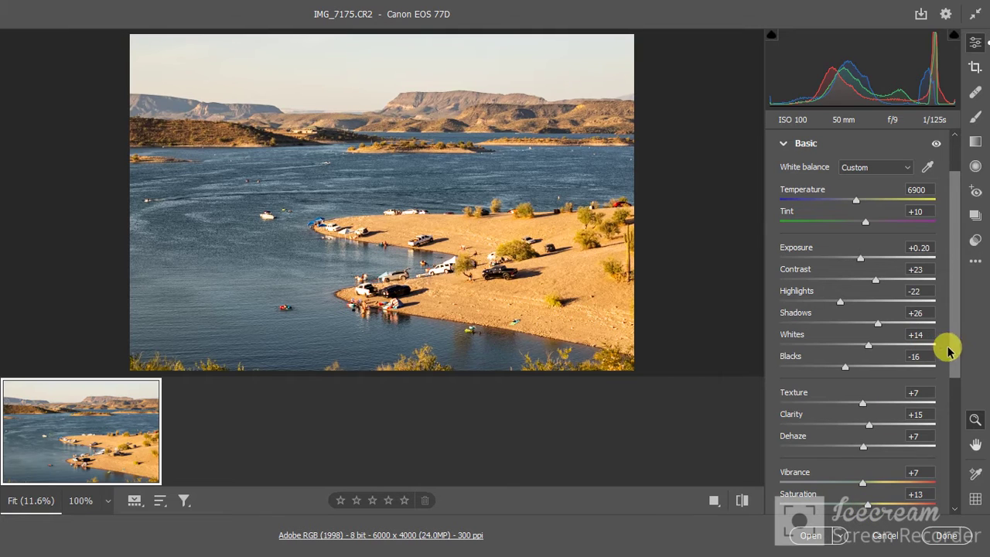
pyautogui.moveTo(954, 354)
pyautogui.mouseDown()
pyautogui.moveTo(962, 406)
pyautogui.moveTo(937, 459)
pyautogui.mouseUp()
# - In the Color Mixer, set Blues hue to -10 and Purples hue to +2
pyautogui.click(847, 403)
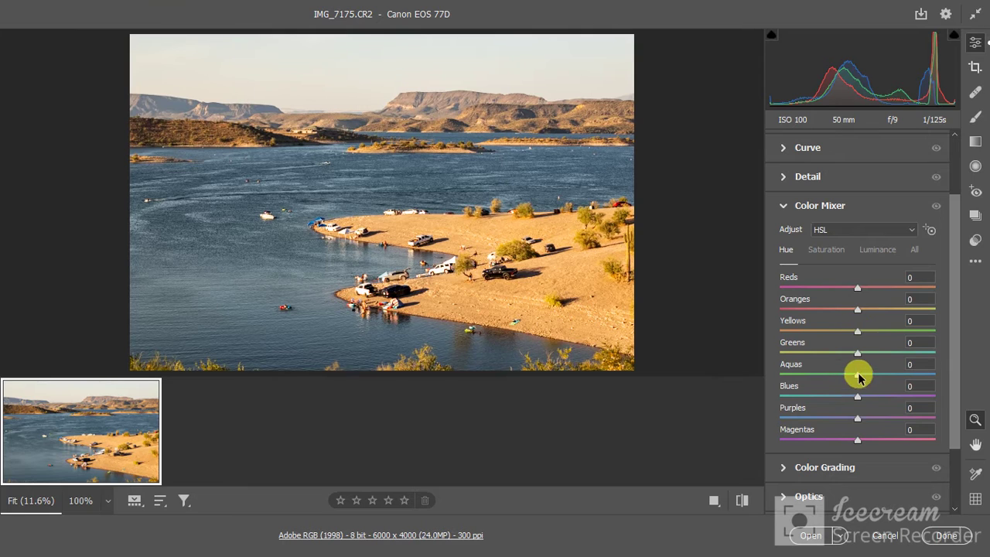
pyautogui.moveTo(859, 399)
pyautogui.mouseDown()
pyautogui.moveTo(939, 402)
pyautogui.moveTo(849, 413)
pyautogui.moveTo(800, 398)
pyautogui.moveTo(838, 402)
pyautogui.moveTo(755, 397)
pyautogui.moveTo(842, 413)
pyautogui.moveTo(842, 403)
pyautogui.moveTo(897, 399)
pyautogui.moveTo(857, 410)
pyautogui.mouseUp()
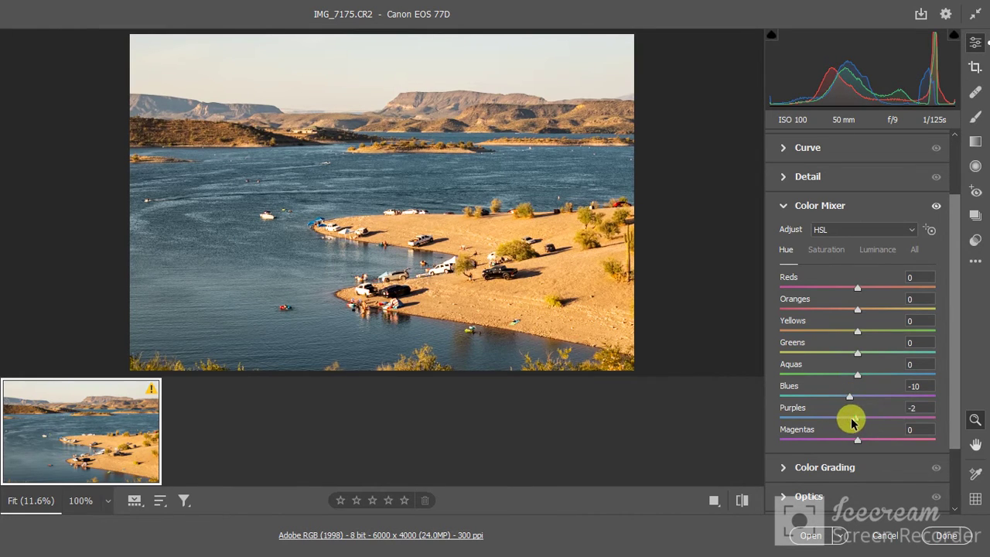
pyautogui.moveTo(857, 418)
pyautogui.mouseDown()
pyautogui.moveTo(848, 419)
pyautogui.moveTo(868, 424)
pyautogui.moveTo(841, 415)
pyautogui.moveTo(862, 423)
pyautogui.mouseUp()
# - Open the photo in Photoshop, zoom to 12.5%, and add a Hue/Saturation adjustment layer
pyautogui.scroll(-5, 857, 424)
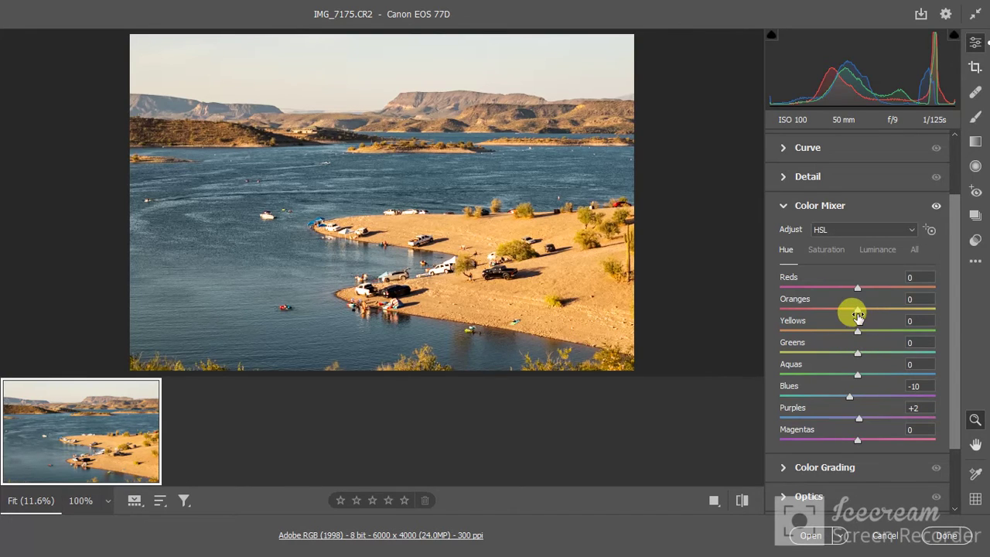
pyautogui.scroll(-2, 953, 457)
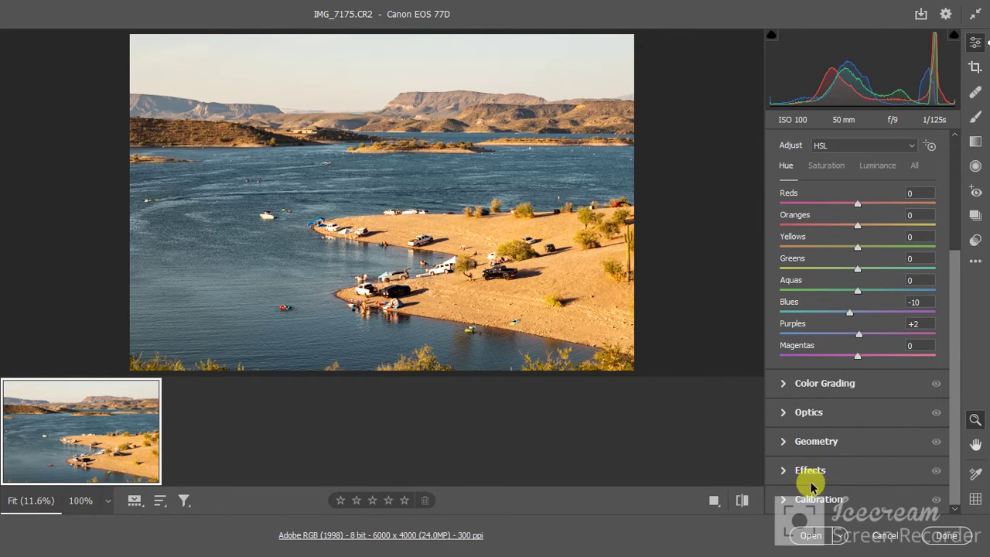
pyautogui.click(811, 535)
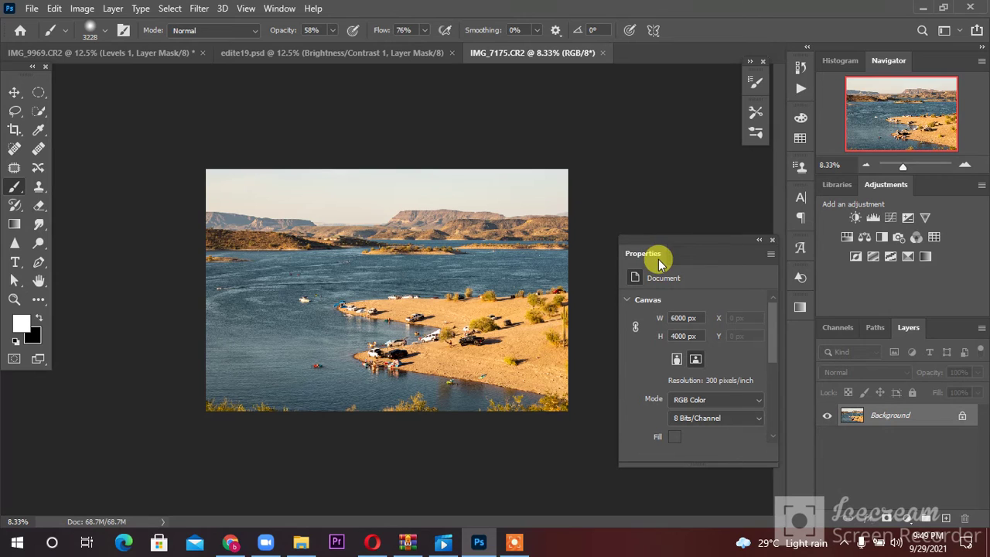
pyautogui.click(966, 166)
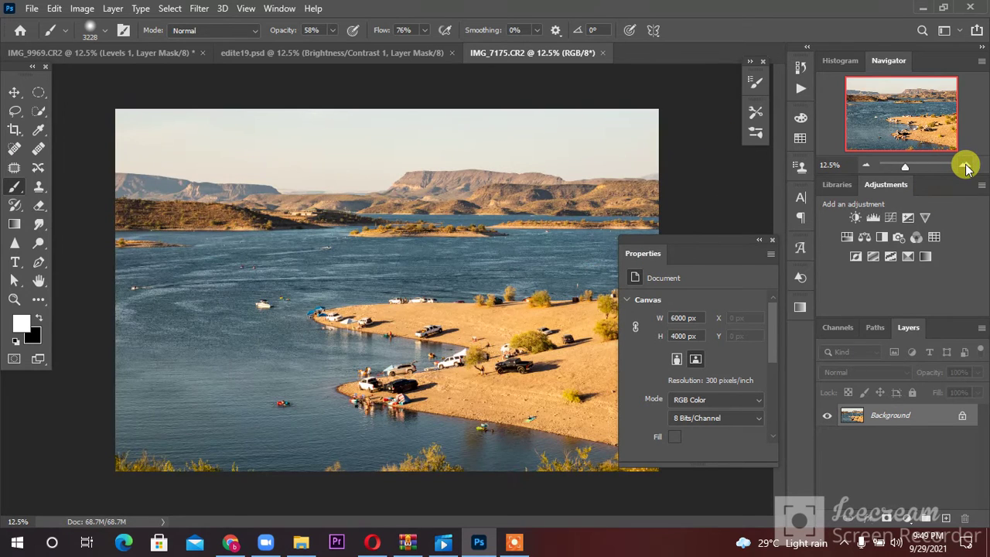
pyautogui.click(851, 237)
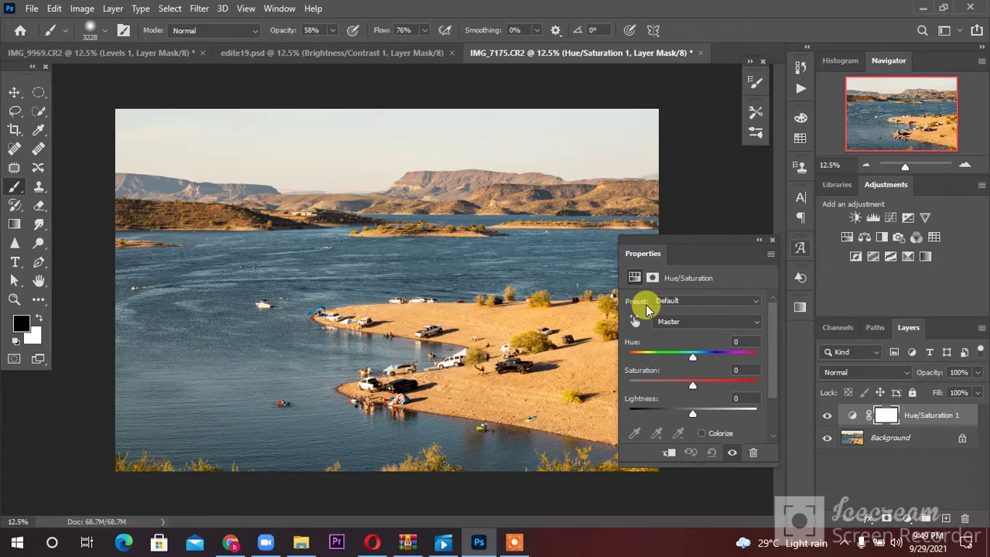
# - Sample the photo's yellows with the targeted adjustment and adjust their saturation and hue
pyautogui.click(635, 321)
pyautogui.click(547, 140)
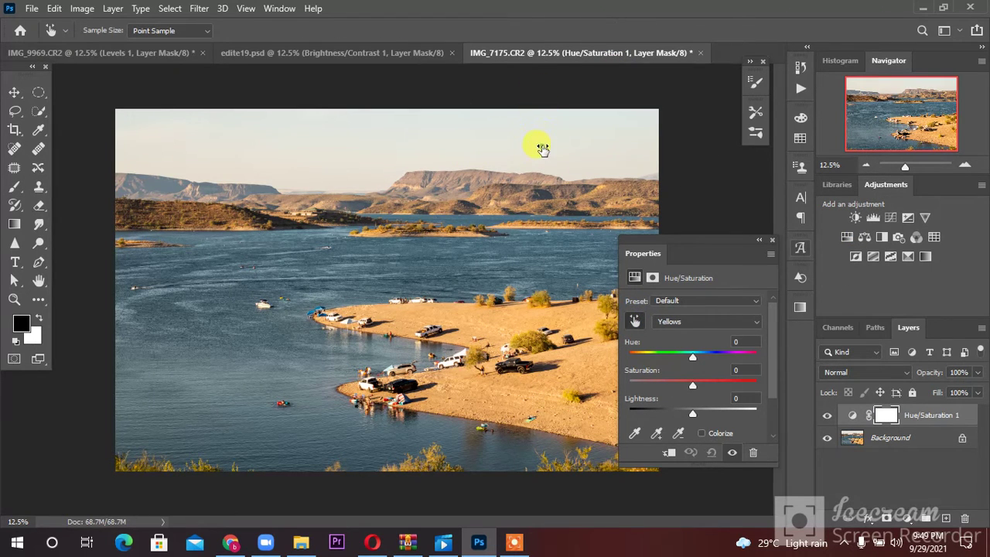
pyautogui.moveTo(542, 148)
pyautogui.mouseDown()
pyautogui.moveTo(519, 148)
pyautogui.moveTo(588, 142)
pyautogui.mouseUp()
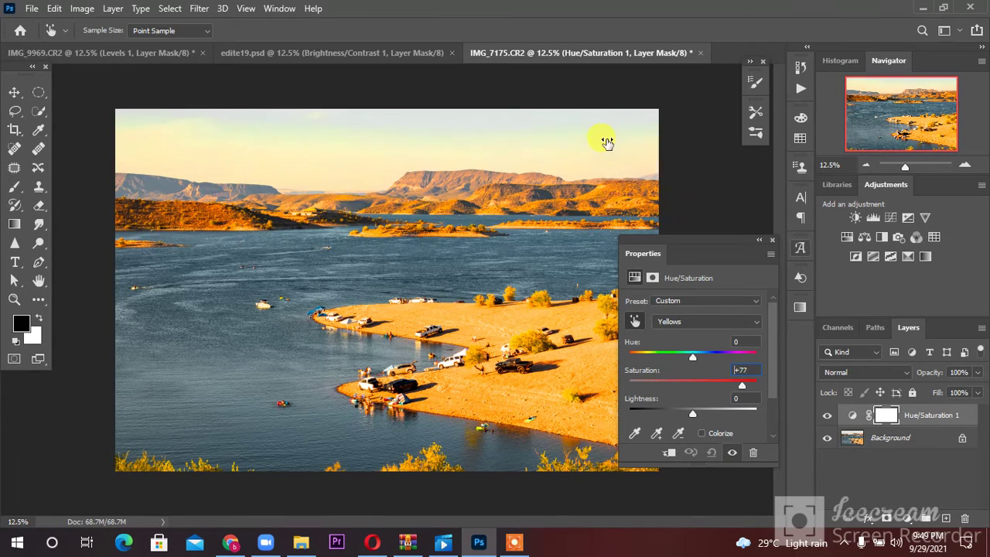
pyautogui.moveTo(607, 143); pyautogui.dragTo(543, 145)
pyautogui.click(586, 205)
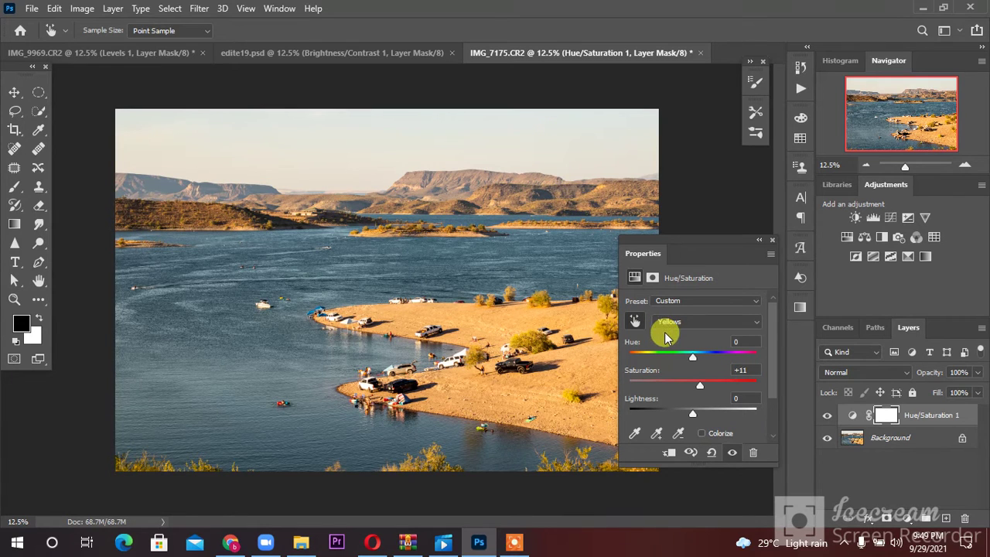
pyautogui.moveTo(694, 358)
pyautogui.mouseDown()
pyautogui.moveTo(730, 356)
pyautogui.moveTo(666, 360)
pyautogui.moveTo(712, 360)
pyautogui.moveTo(700, 361)
pyautogui.moveTo(718, 387)
pyautogui.moveTo(687, 389)
pyautogui.moveTo(708, 392)
pyautogui.moveTo(700, 389)
pyautogui.moveTo(693, 417)
pyautogui.moveTo(646, 418)
pyautogui.moveTo(684, 415)
pyautogui.mouseUp()
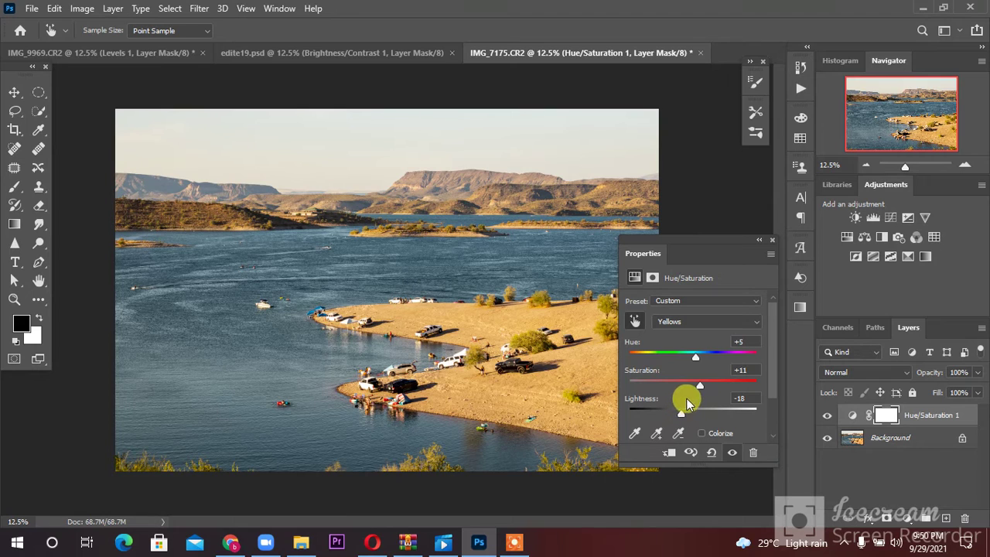
# - Shift the Cyans hue and lightness toward purple and set Magentas hue to -14
pyautogui.click(692, 333)
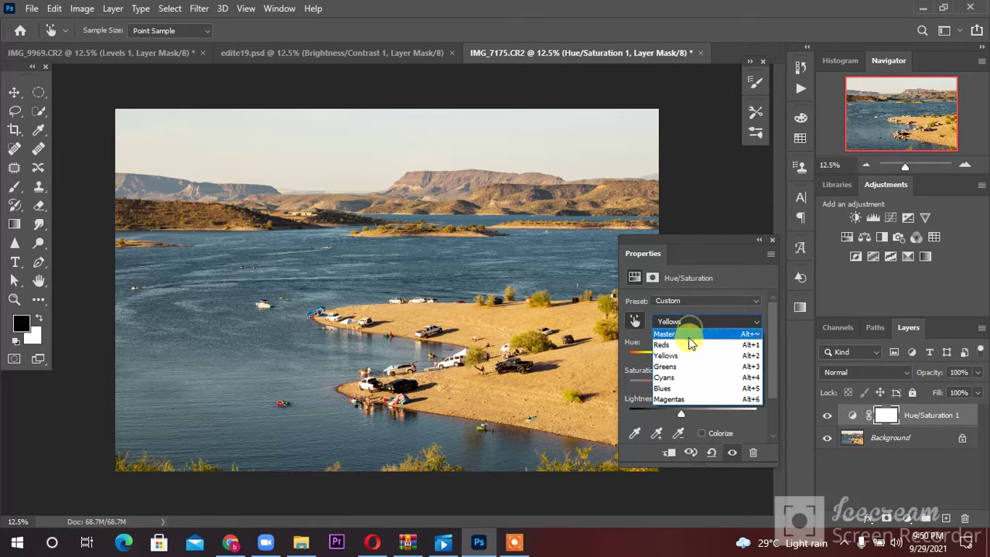
pyautogui.click(681, 378)
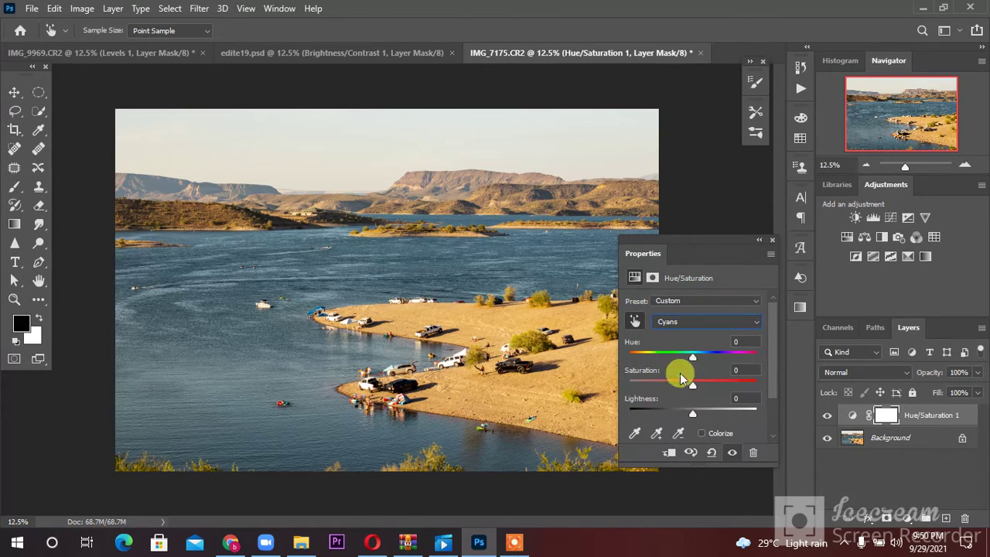
pyautogui.moveTo(713, 360)
pyautogui.mouseDown()
pyautogui.moveTo(691, 361)
pyautogui.moveTo(734, 362)
pyautogui.moveTo(716, 362)
pyautogui.moveTo(708, 385)
pyautogui.moveTo(670, 384)
pyautogui.moveTo(679, 384)
pyautogui.mouseUp()
pyautogui.moveTo(695, 421)
pyautogui.mouseDown()
pyautogui.moveTo(727, 421)
pyautogui.moveTo(697, 421)
pyautogui.mouseUp()
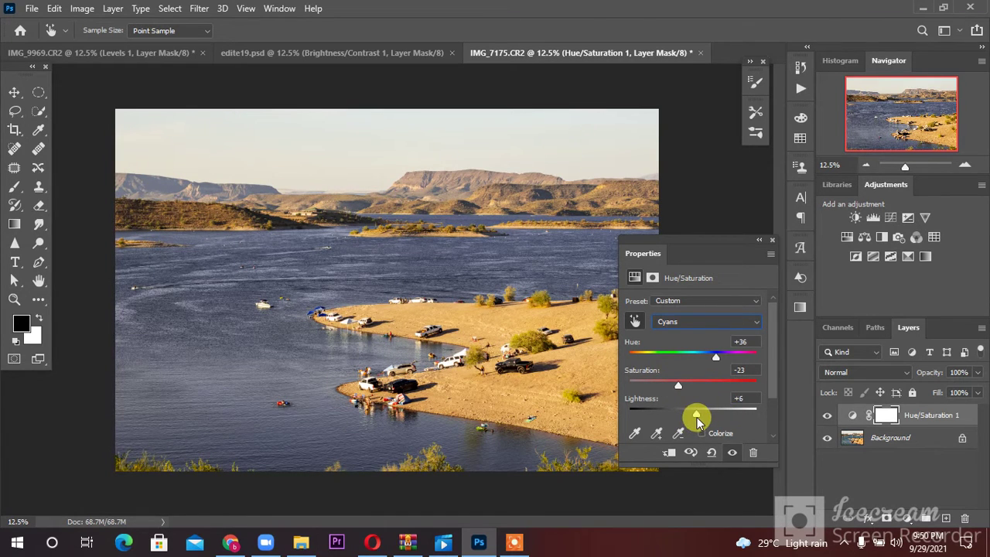
pyautogui.click(706, 316)
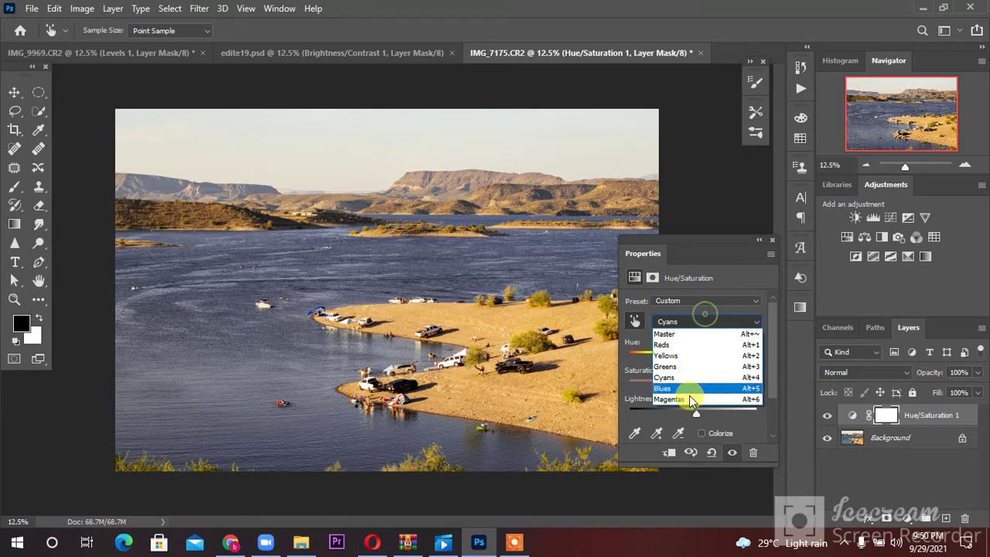
pyautogui.click(689, 395)
pyautogui.moveTo(695, 354)
pyautogui.mouseDown()
pyautogui.moveTo(625, 358)
pyautogui.moveTo(713, 357)
pyautogui.mouseUp()
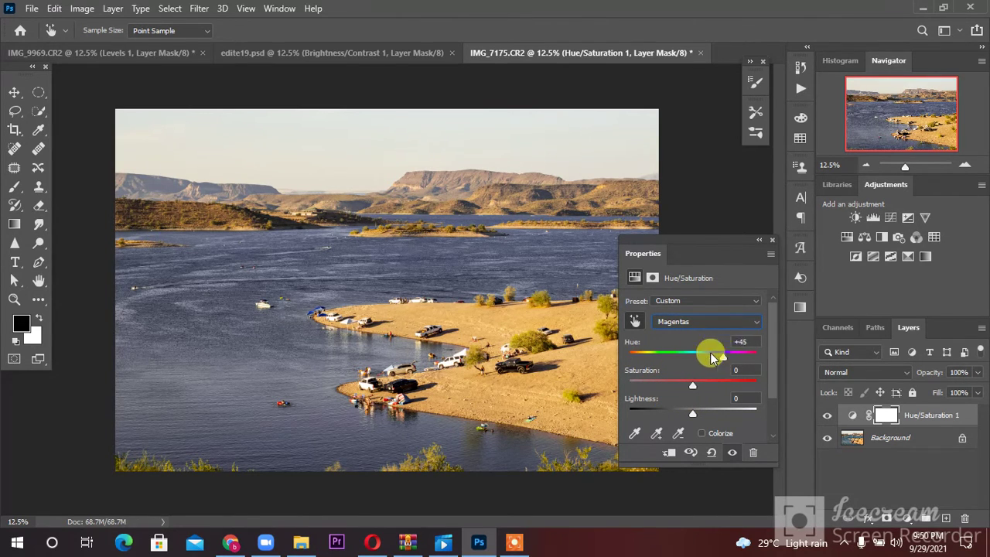
# - Re-sample the sky to reduce Yellows saturation, then toggle the layer to compare
pyautogui.click(635, 322)
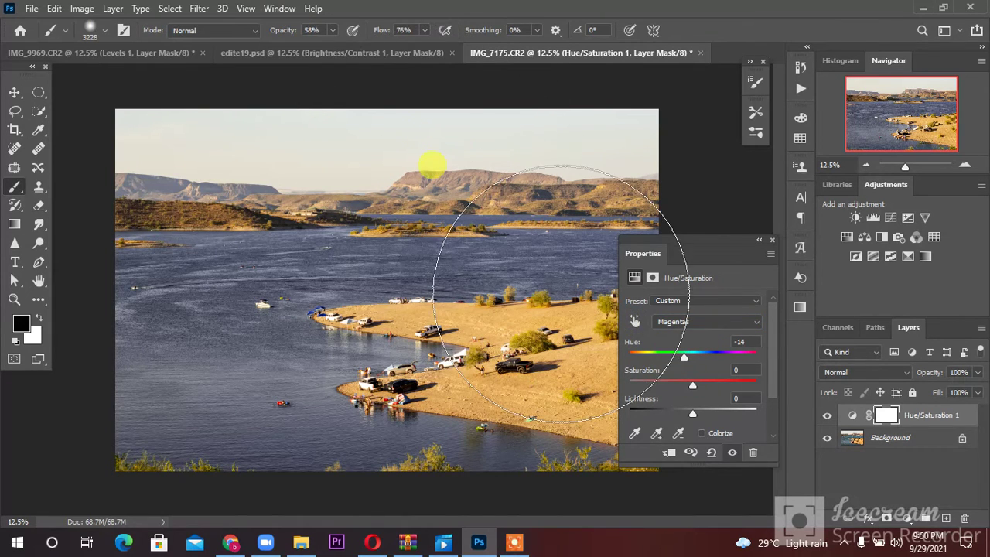
pyautogui.moveTo(431, 166); pyautogui.dragTo(480, 156)
pyautogui.click(634, 324)
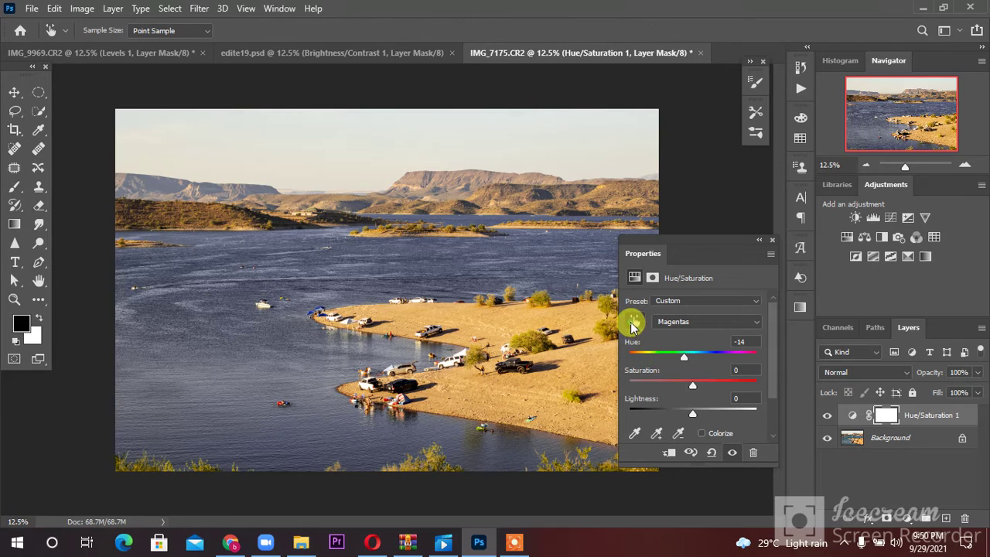
pyautogui.click(510, 135)
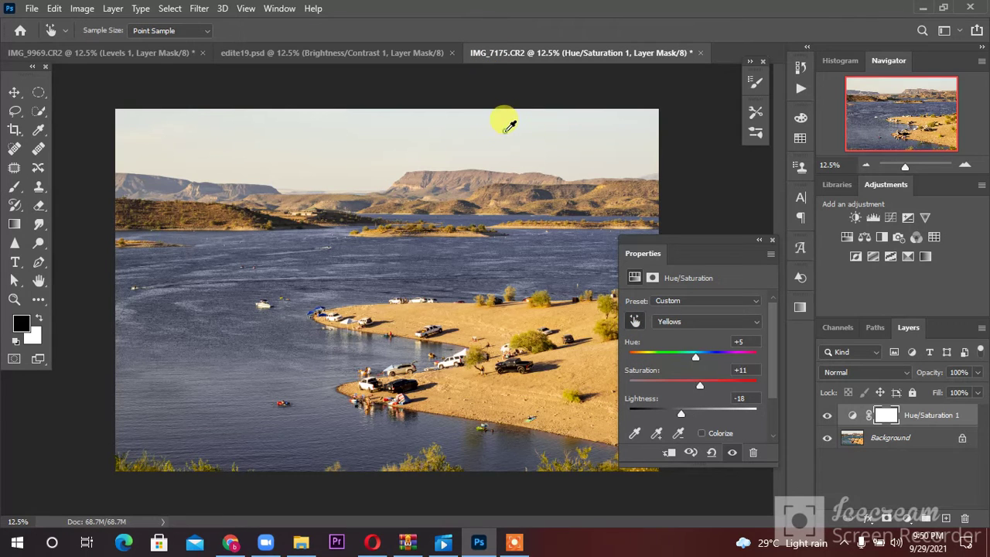
pyautogui.moveTo(508, 125)
pyautogui.mouseDown()
pyautogui.moveTo(557, 143)
pyautogui.moveTo(666, 154)
pyautogui.moveTo(604, 162)
pyautogui.mouseUp()
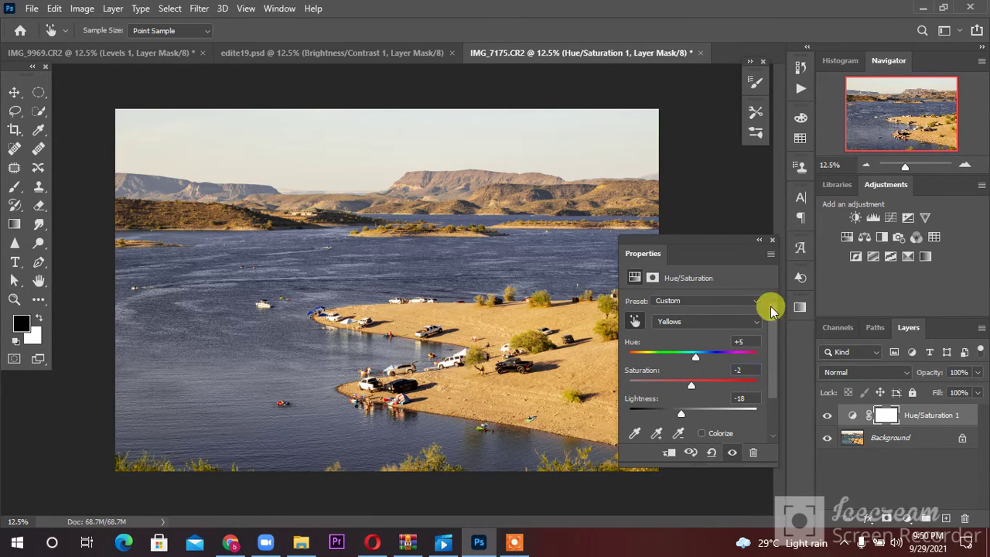
pyautogui.click(827, 415)
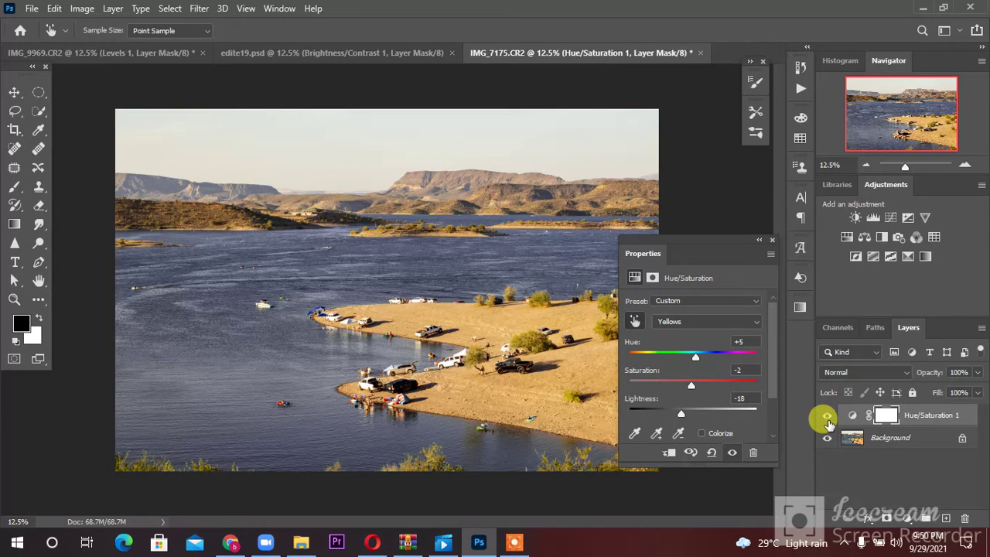
# - Add a second Hue/Saturation layer and boost Yellows saturation to +72 by sampling the sky
pyautogui.click(864, 237)
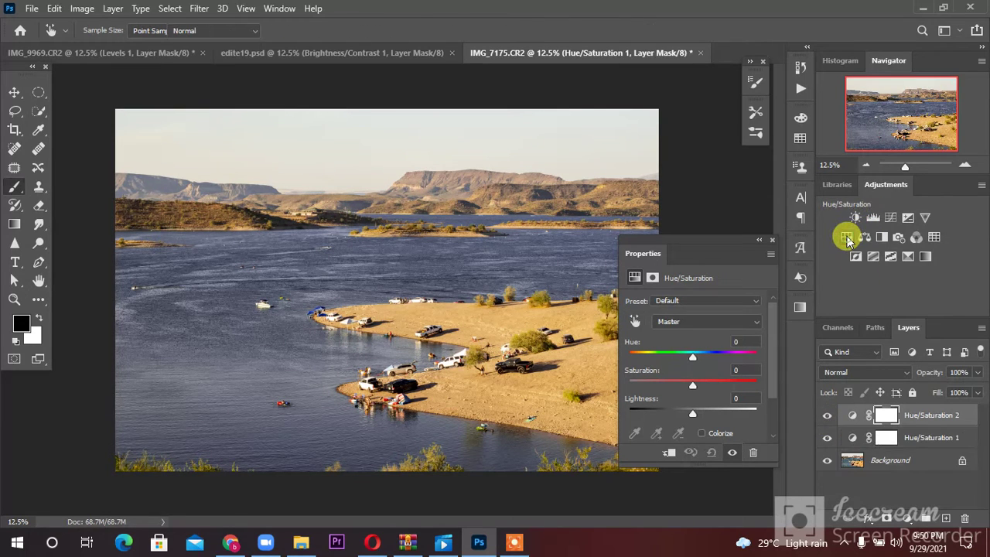
pyautogui.click(634, 322)
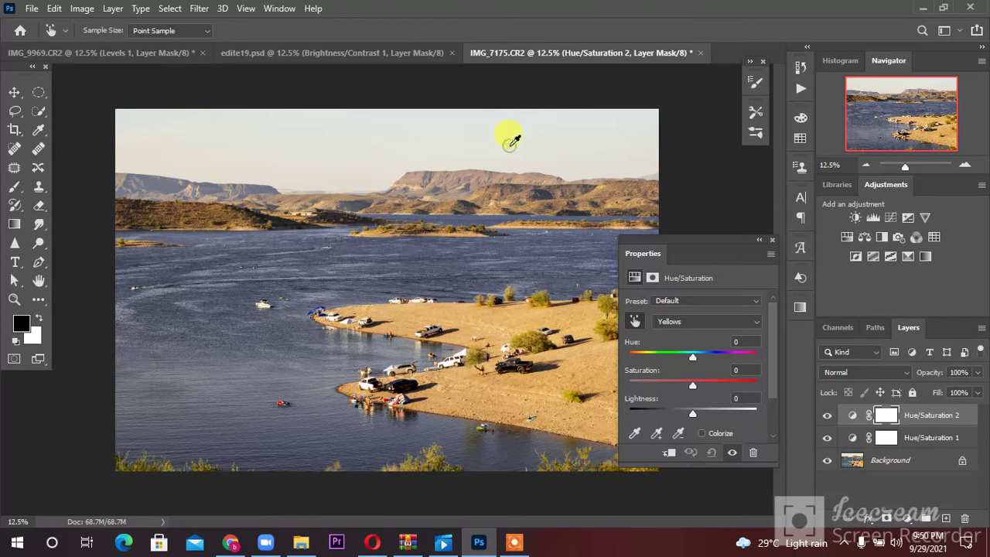
pyautogui.moveTo(507, 145)
pyautogui.mouseDown()
pyautogui.moveTo(570, 159)
pyautogui.moveTo(559, 156)
pyautogui.mouseUp()
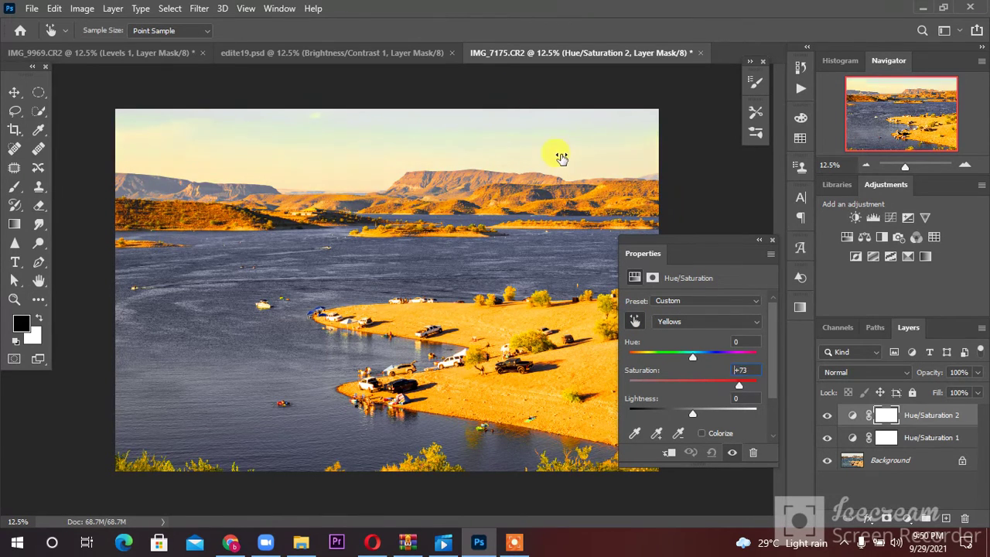
pyautogui.click(884, 373)
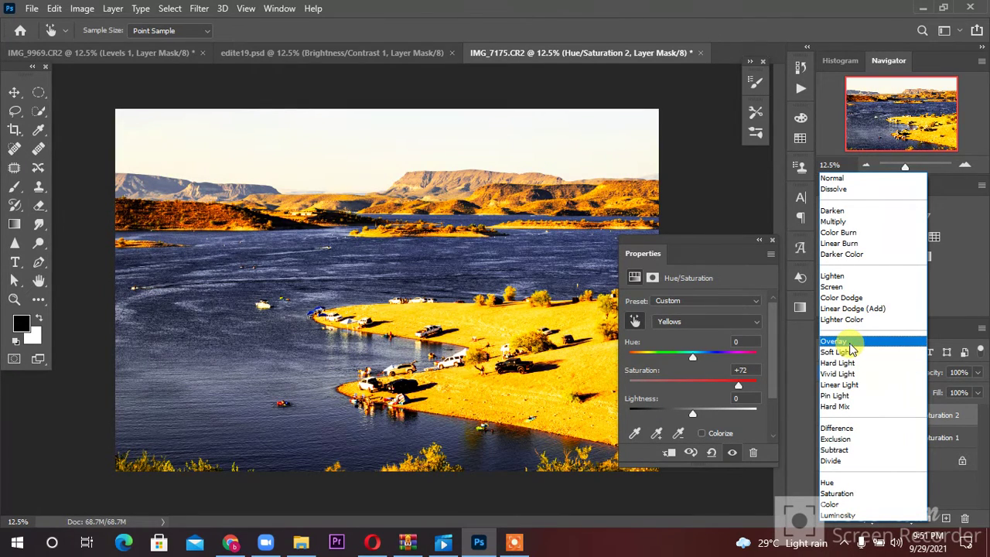
# - Set the second layer to Overlay at 48% opacity with Yellows saturation +31
pyautogui.click(849, 345)
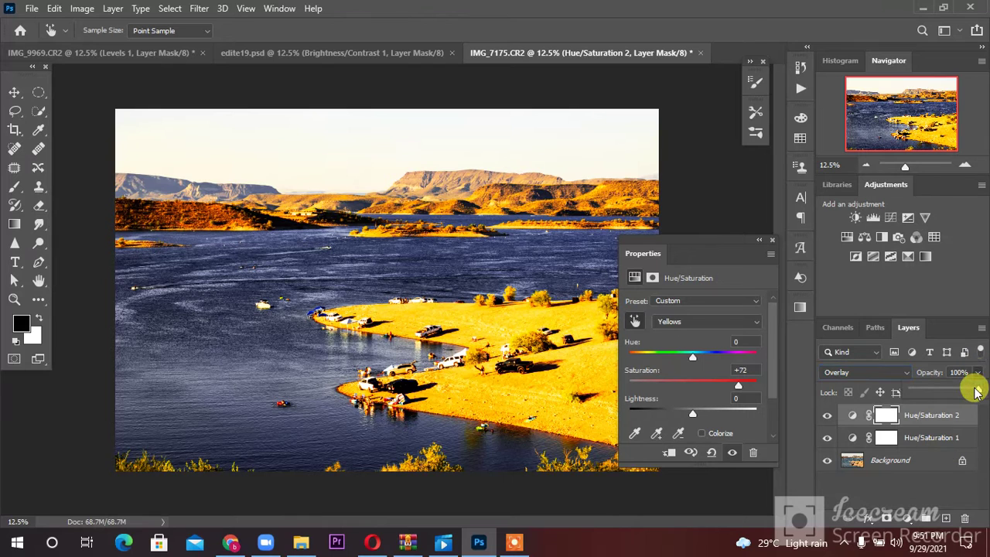
pyautogui.moveTo(976, 392); pyautogui.dragTo(944, 392)
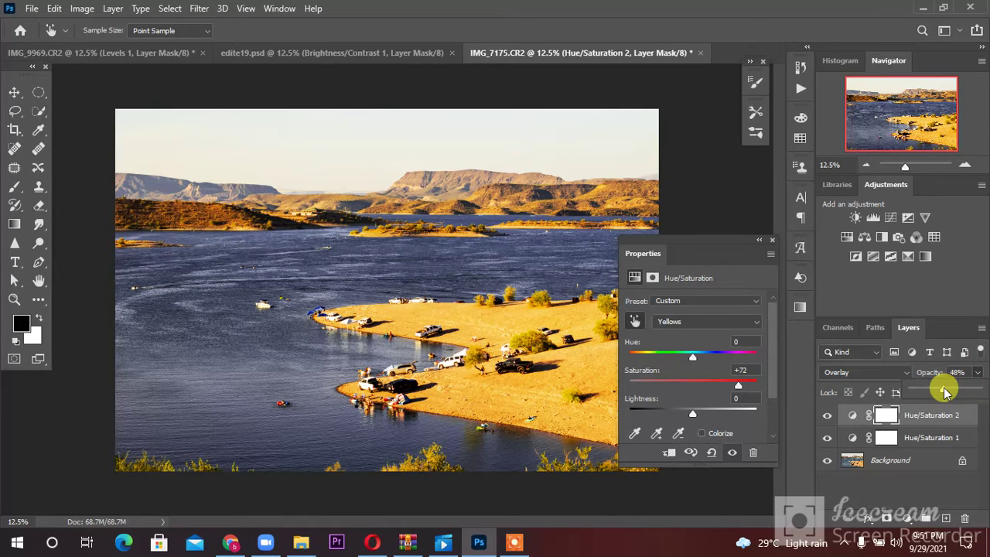
pyautogui.moveTo(735, 385); pyautogui.dragTo(714, 389)
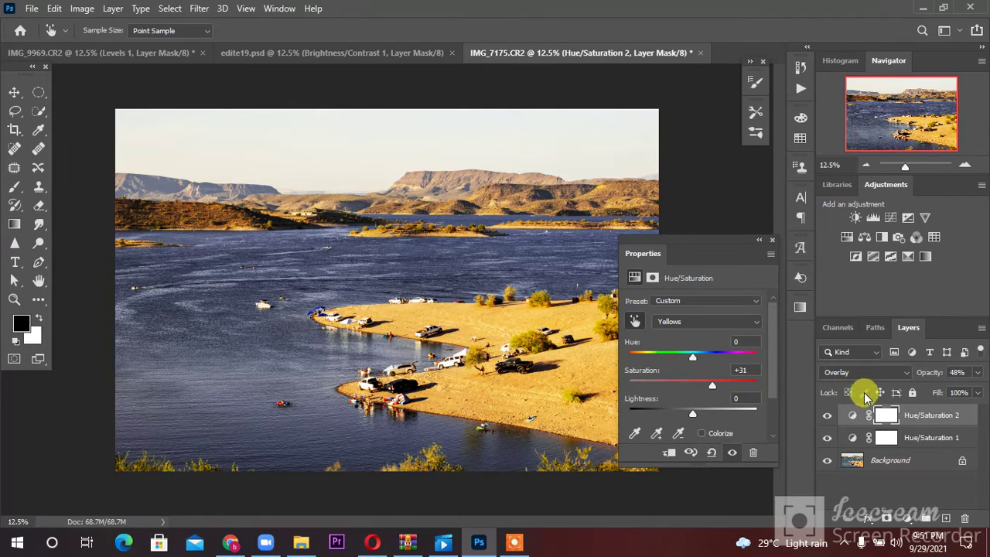
# - Hide and reshow both Hue/Saturation layers to compare before and after
pyautogui.click(827, 415)
pyautogui.click(826, 439)
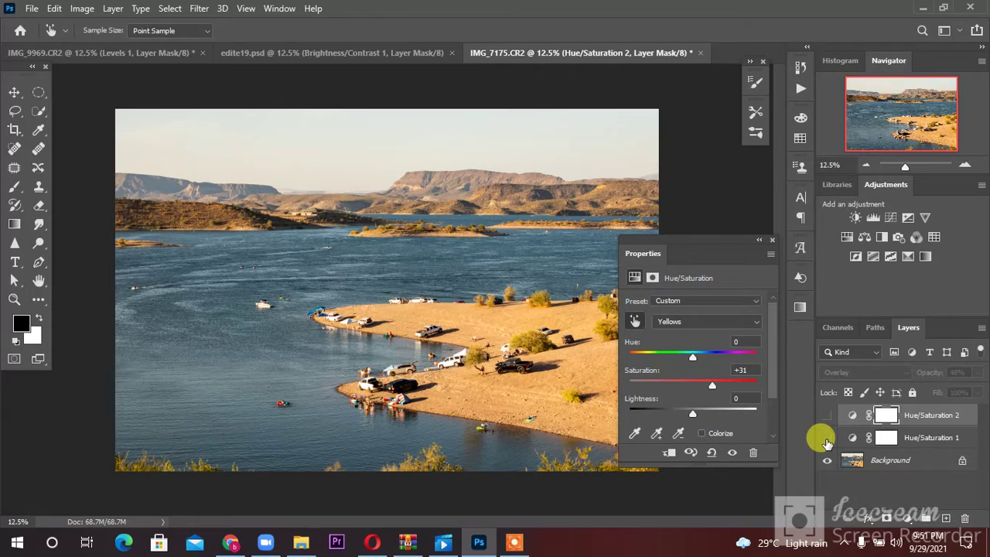
pyautogui.click(826, 439)
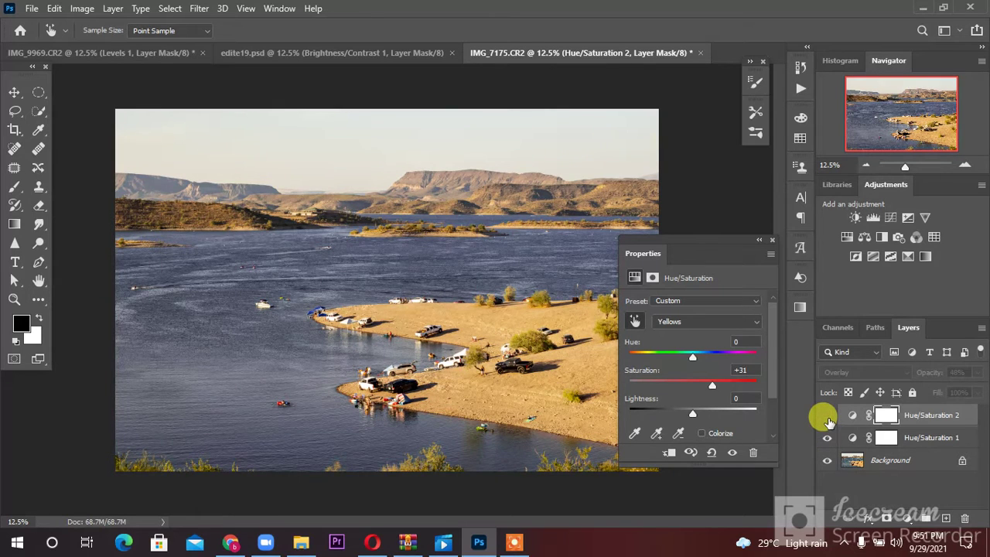
pyautogui.click(827, 417)
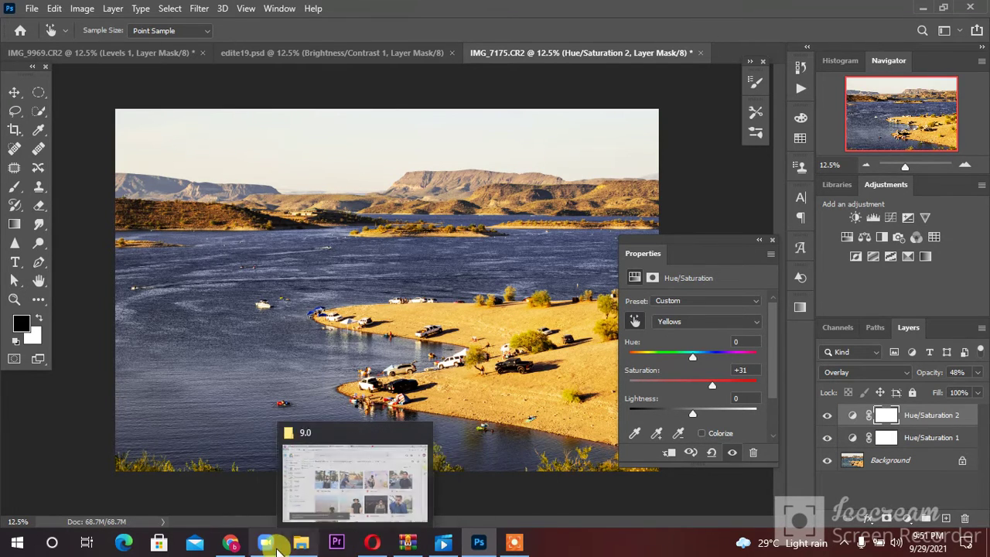
# - In Chrome, search Google for 'warm skin tone', then change the query to 'warm sky'
pyautogui.click(231, 542)
pyautogui.click(321, 22)
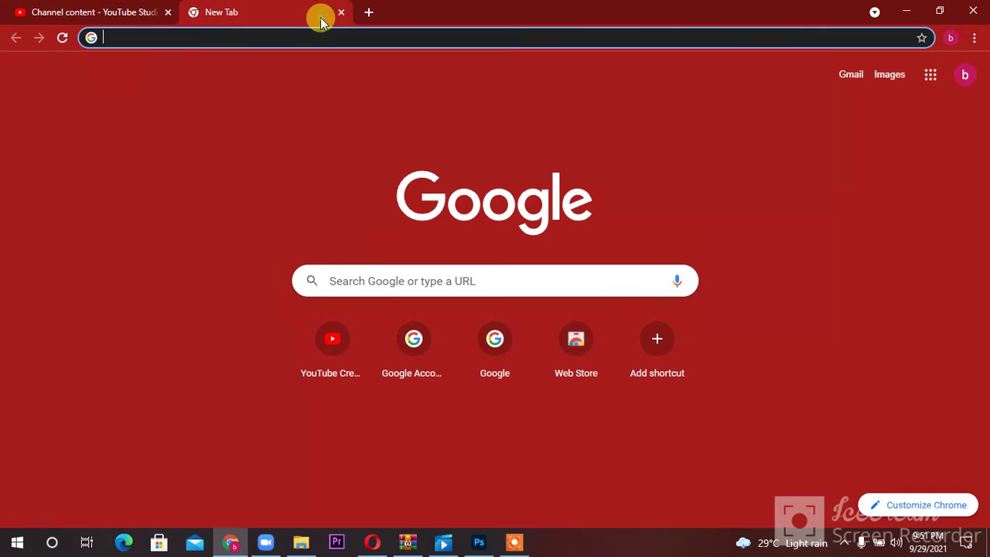
pyautogui.press('Down')
pyautogui.write('war')
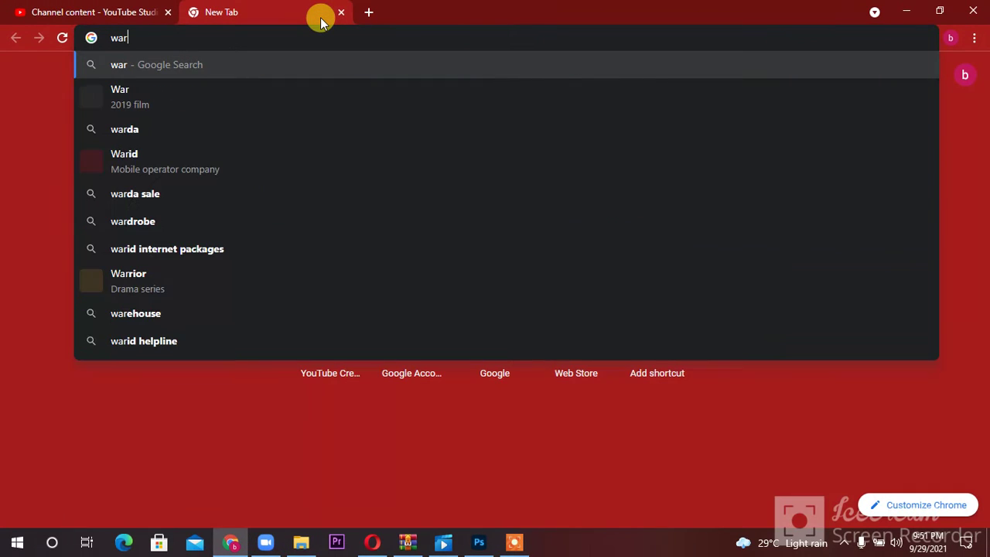
pyautogui.write('m sk')
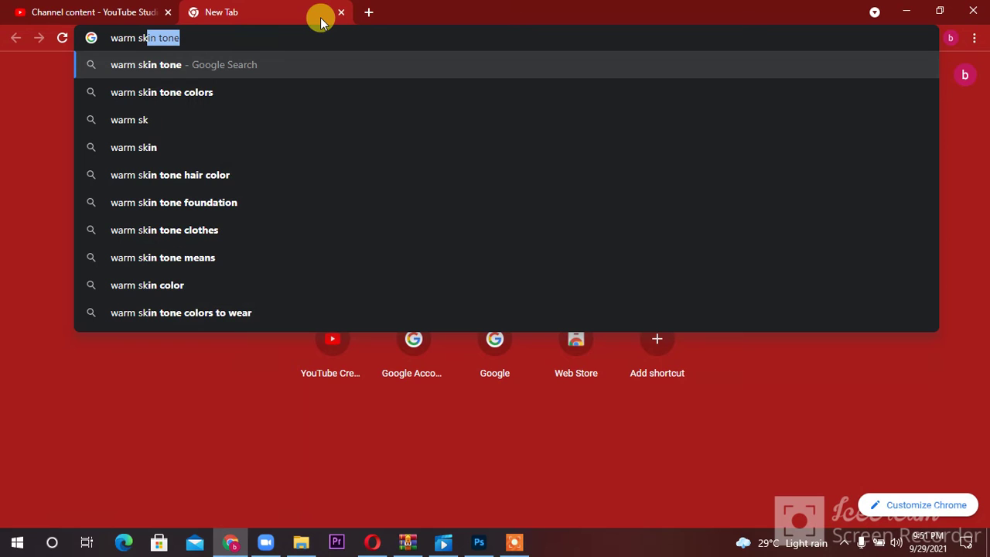
pyautogui.press('Return')
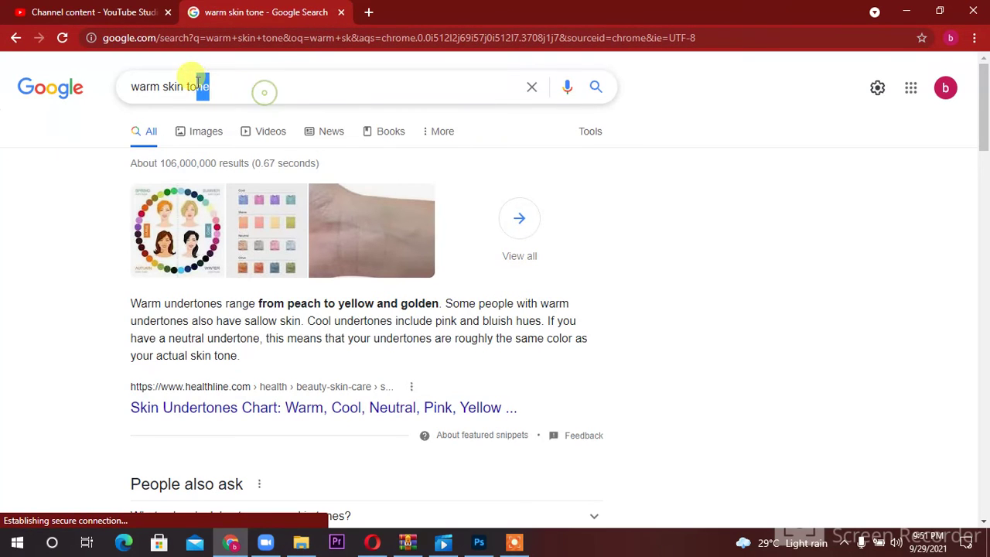
pyautogui.moveTo(216, 86); pyautogui.dragTo(178, 86)
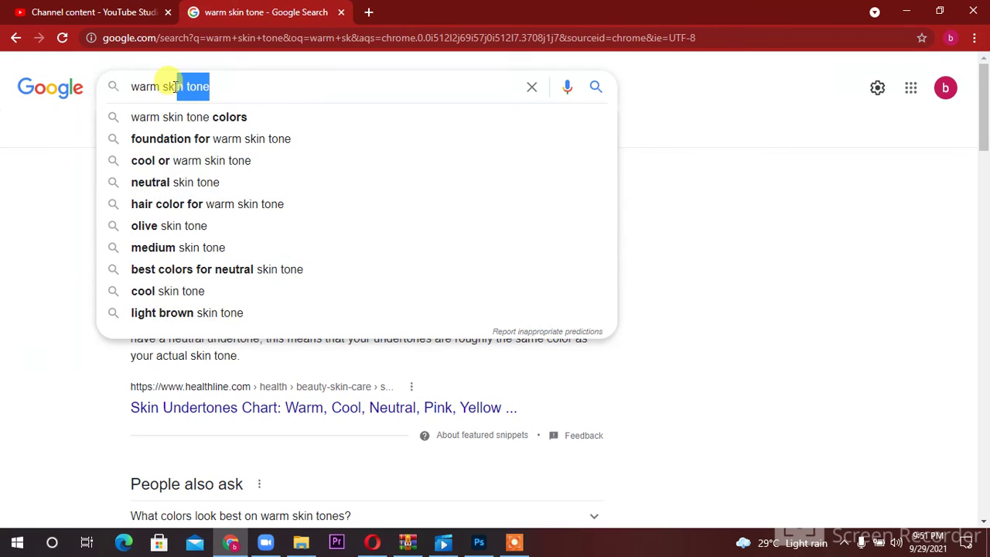
pyautogui.write('y')
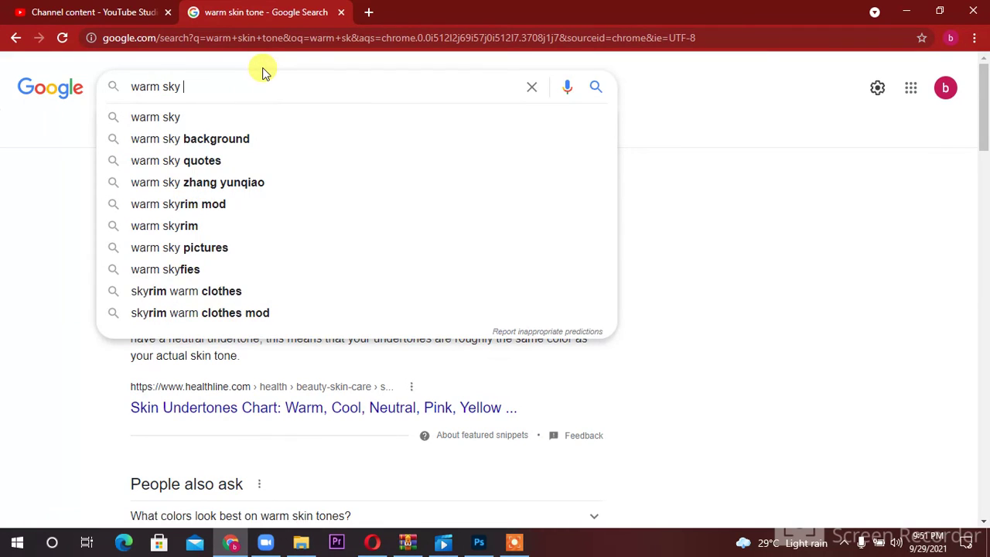